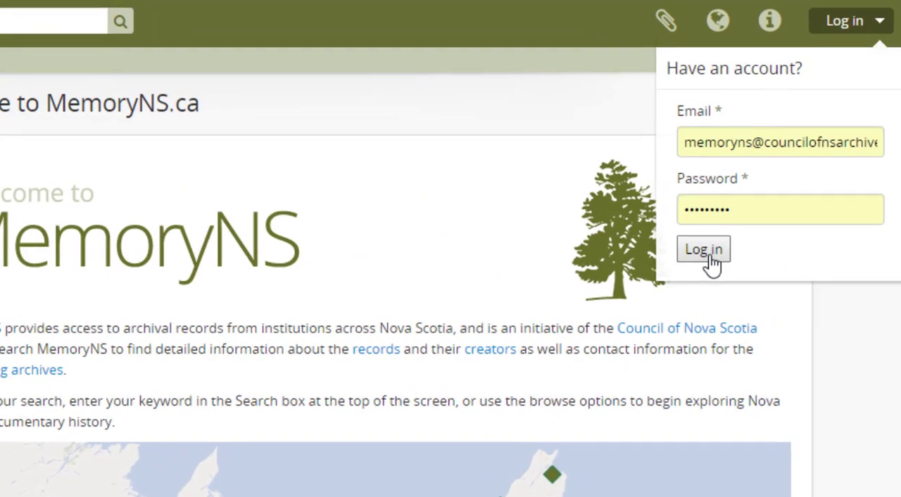
Step: Log in with the filled-in account credentials and start adding a new archival description
click(703, 250)
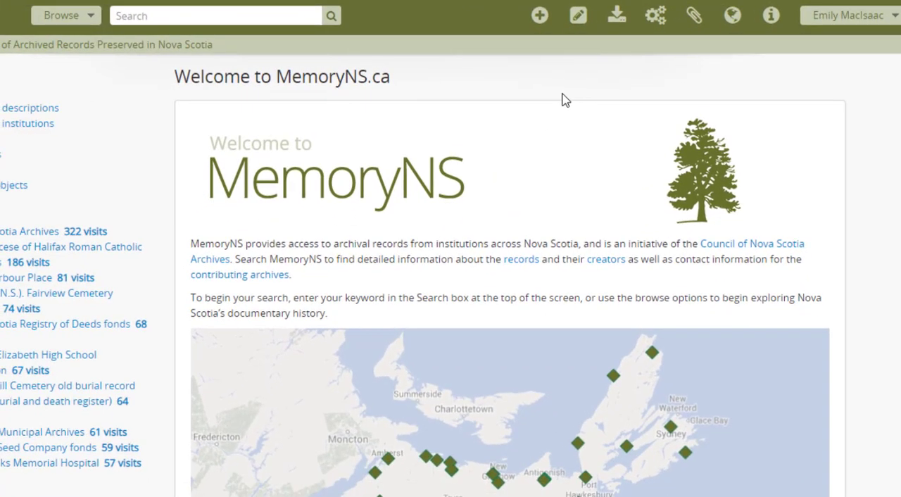
click(539, 15)
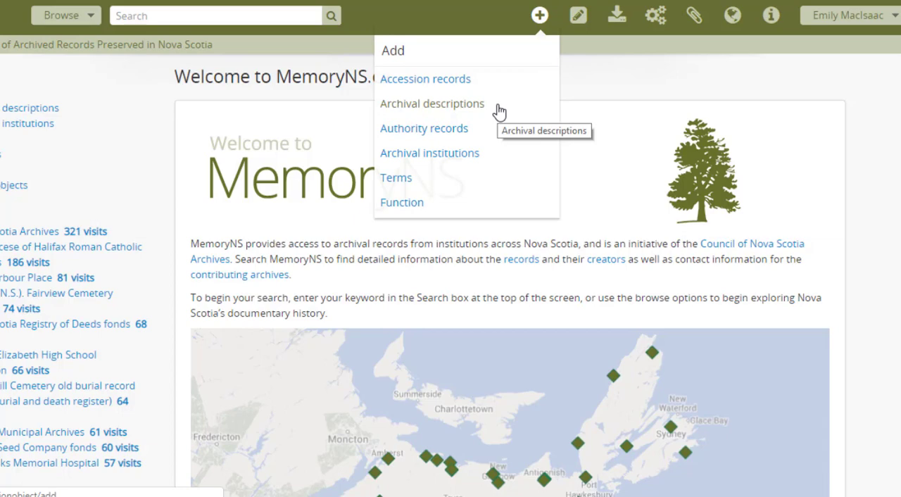
click(499, 111)
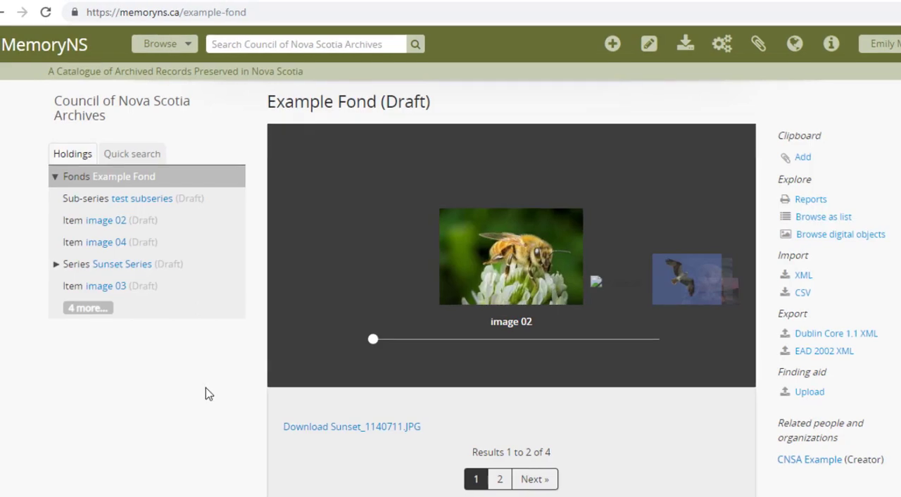
scroll(209, 394, down, 4)
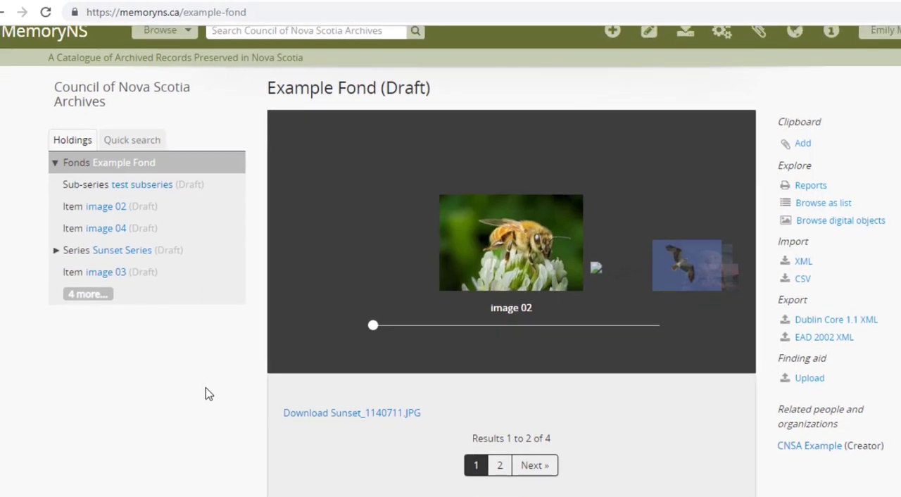
Step: Open the Example Fond record for editing from its title and statement of responsibility section
scroll(209, 394, down, 5)
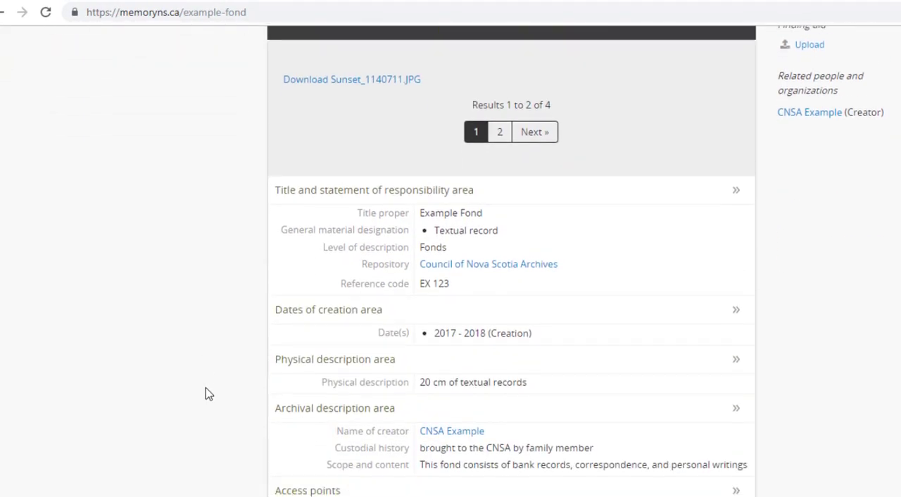
click(288, 448)
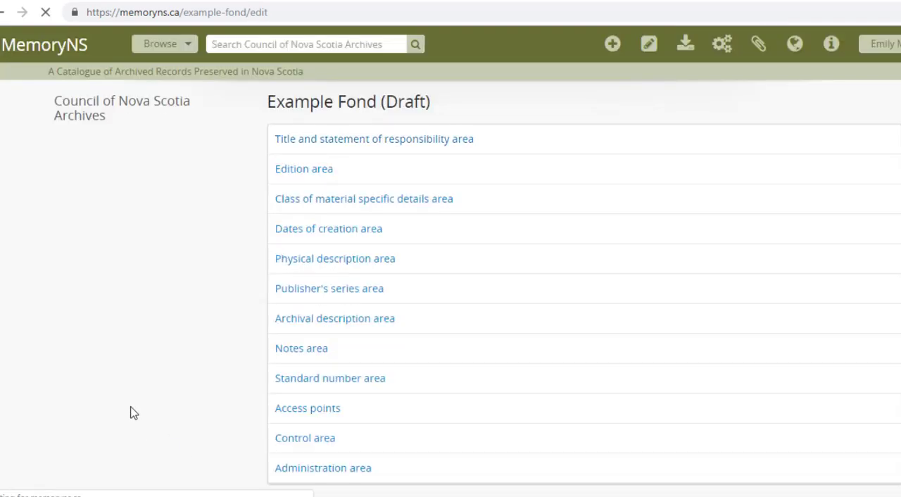
scroll(134, 413, down, 1)
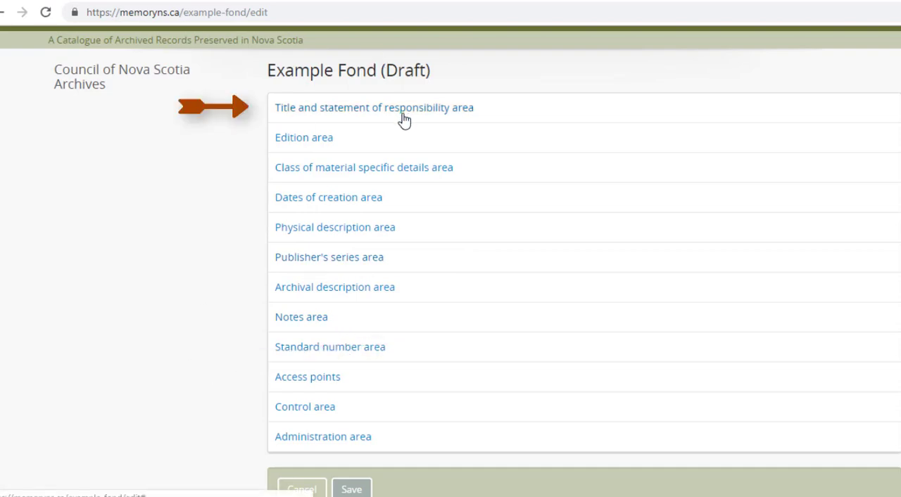
Step: Expand the title and statement of responsibility area and add Graphic material as a general material designation
click(444, 112)
scroll(251, 205, up, 1)
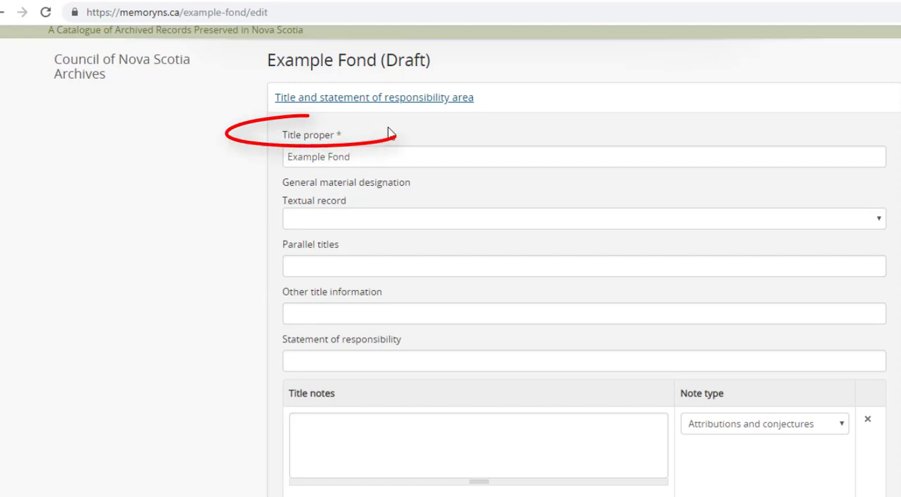
click(373, 218)
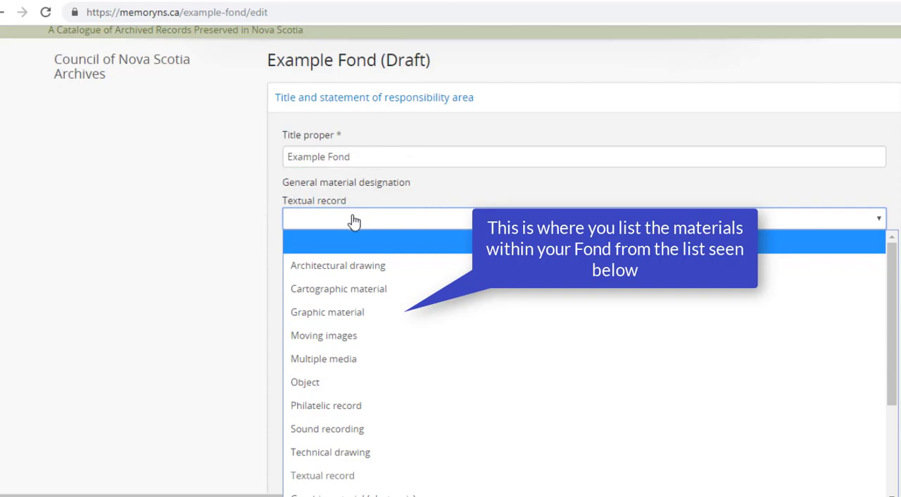
click(345, 312)
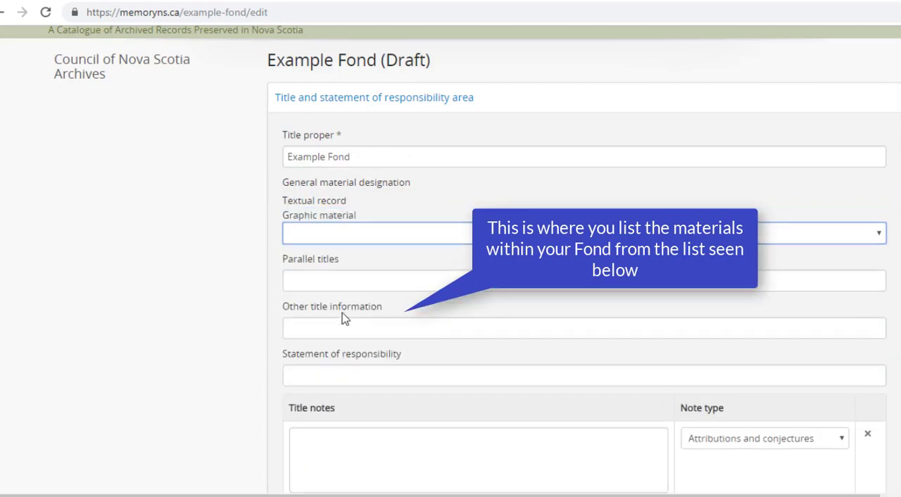
Step: Add Technical drawing as a general material designation and remove it again
click(340, 242)
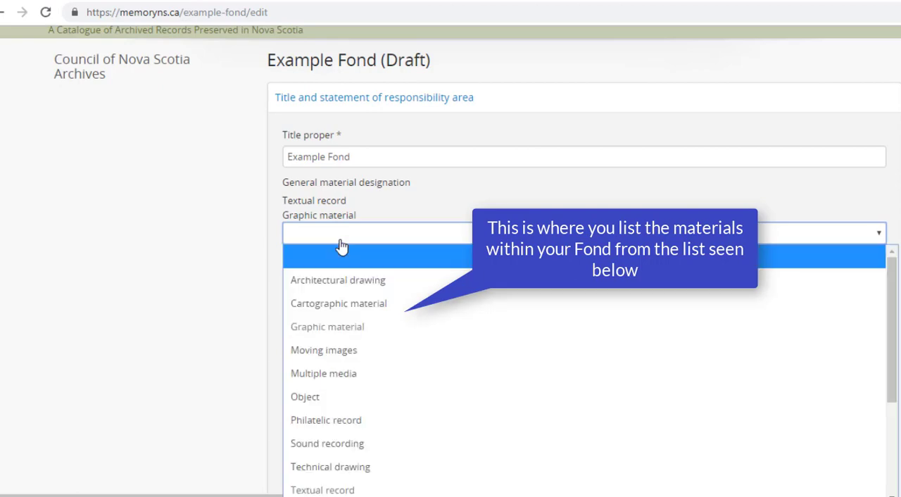
click(317, 470)
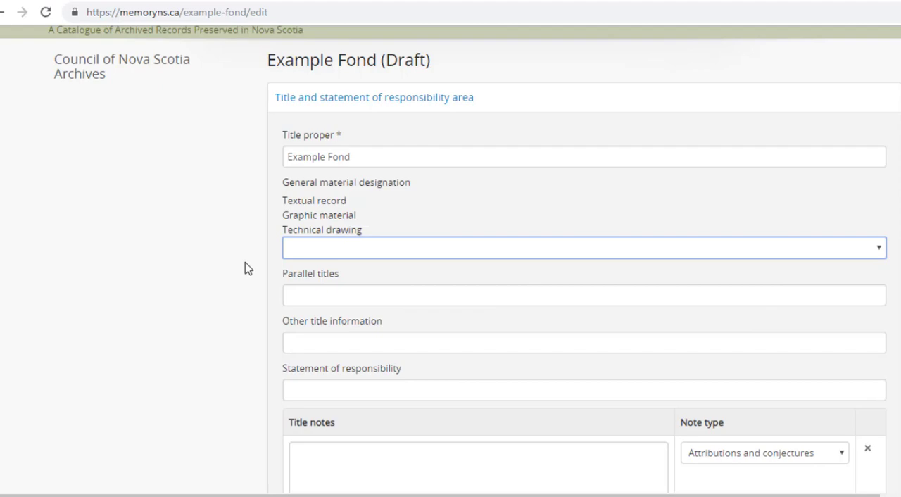
click(313, 229)
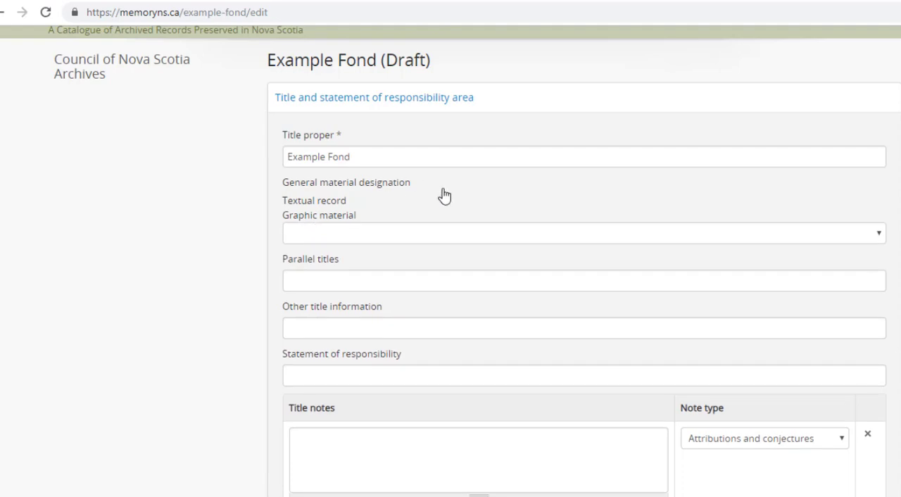
Step: Review the available level of description options, leaving Fonds selected
scroll(211, 294, down, 5)
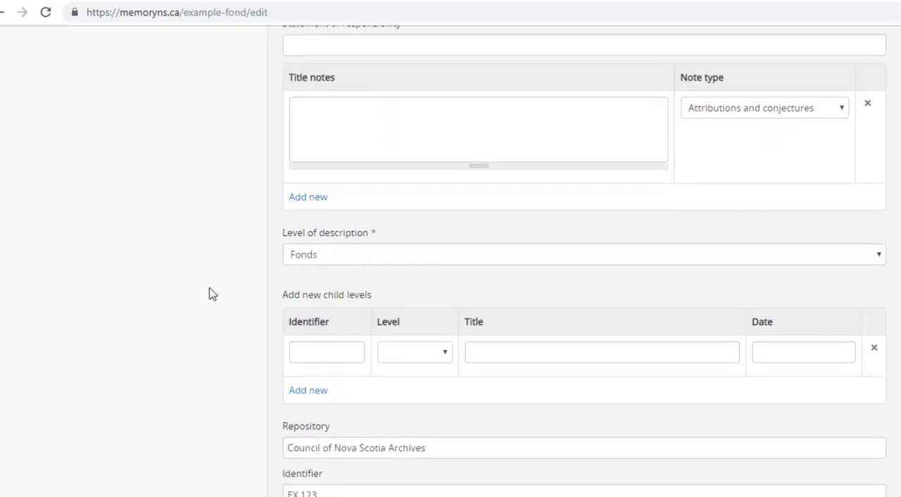
click(325, 259)
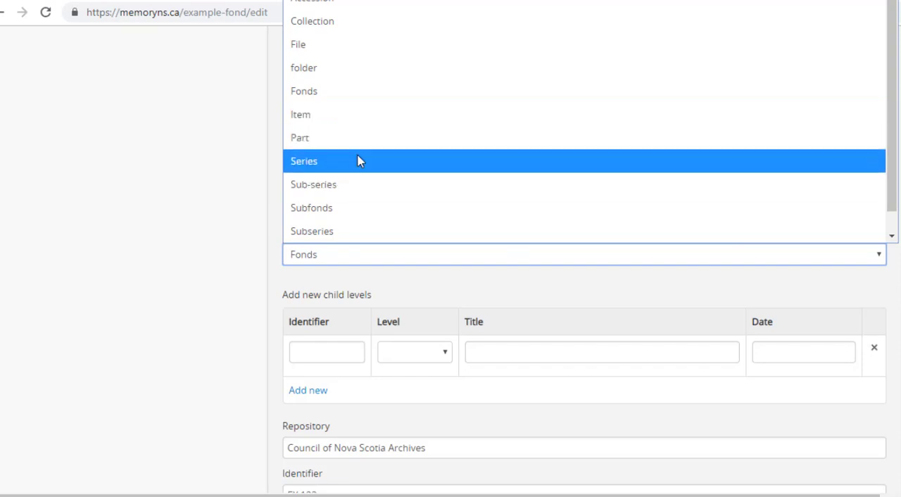
click(335, 259)
Step: Give the first new child level the identifier ex12.1 and the level Series
scroll(228, 315, down, 2)
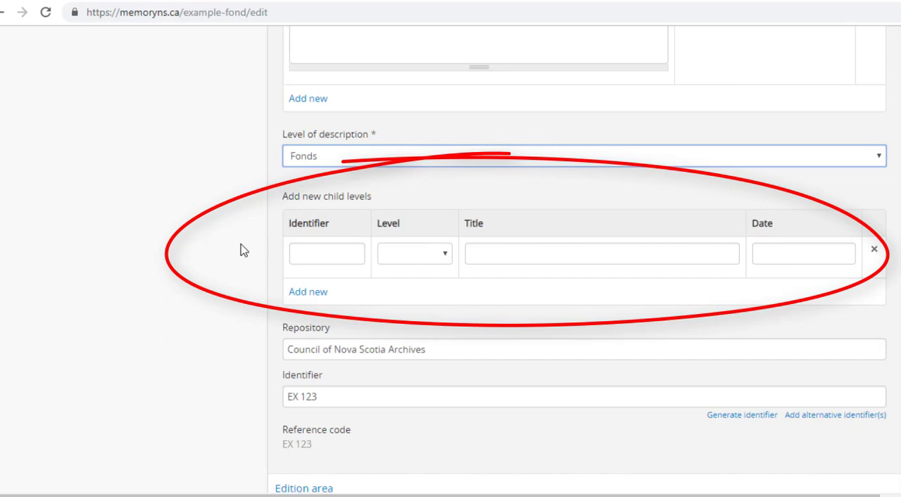
click(325, 254)
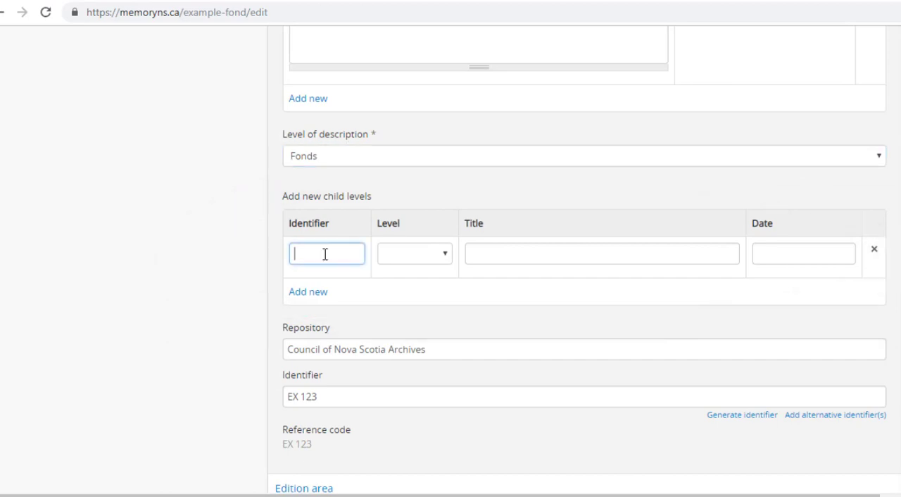
text(ex12.1)
click(434, 257)
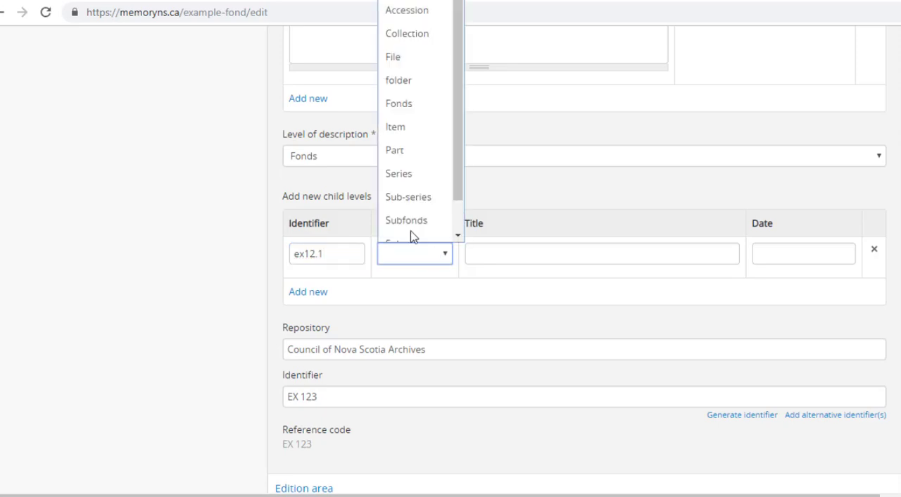
click(432, 168)
Step: Enter the title Halifax Sunset Series and the date 1960 -1980 for the first child level
click(501, 257)
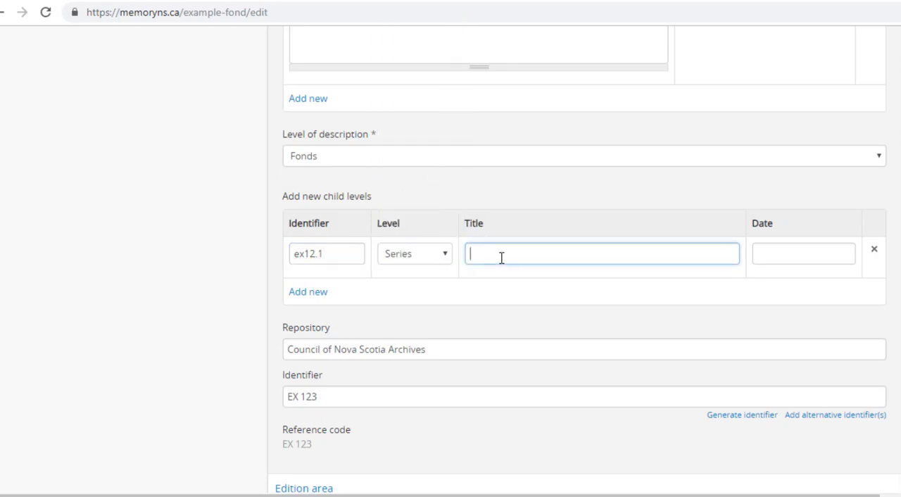
text(Halifax Sunset Series)
key(Tab)
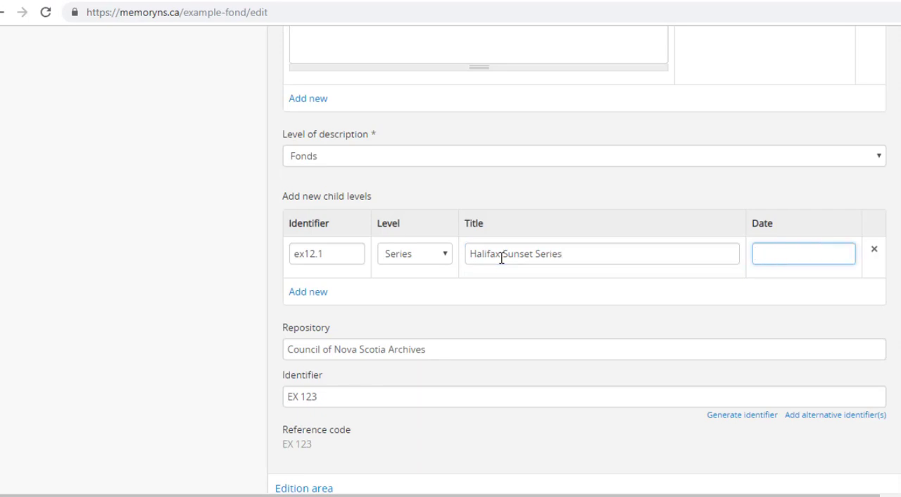
text(19)
text(60 -18)
text(80)
Step: Add a second child level with the identifier ex.12.1-2 and the level Item
click(321, 294)
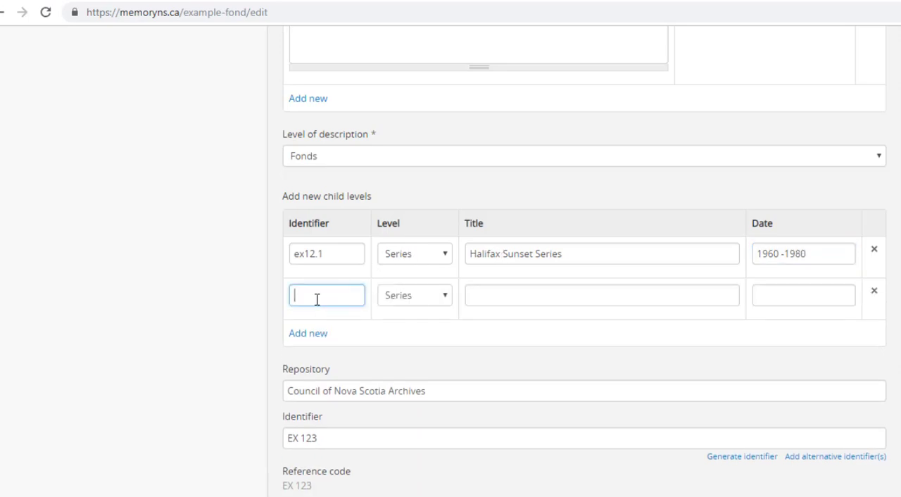
text(ex.12.1-2)
click(426, 297)
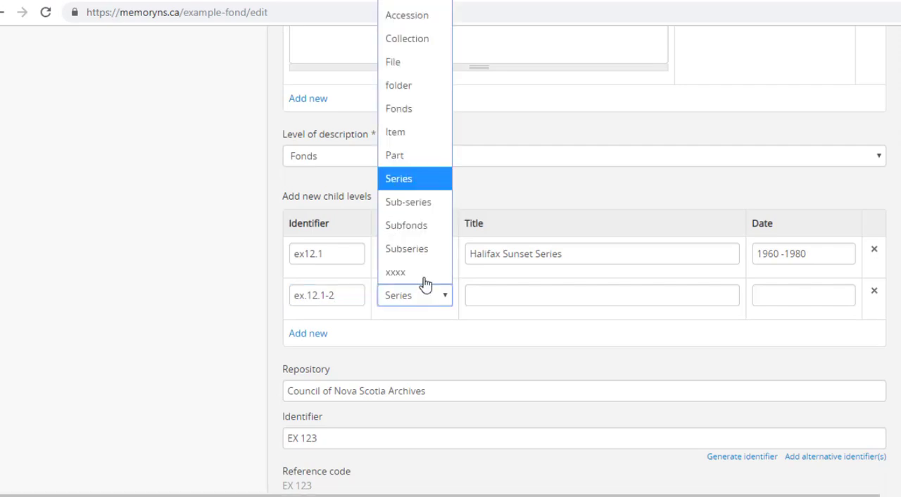
click(402, 132)
Step: Give the item child level the title Halifax Sunset and date 1960, and discard the extra blank row
click(484, 294)
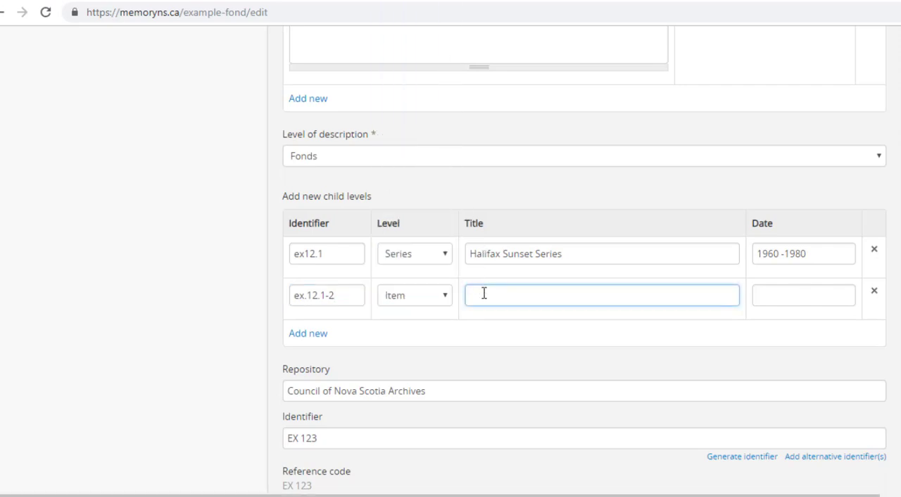
text(Halifax Sunset)
key(Tab)
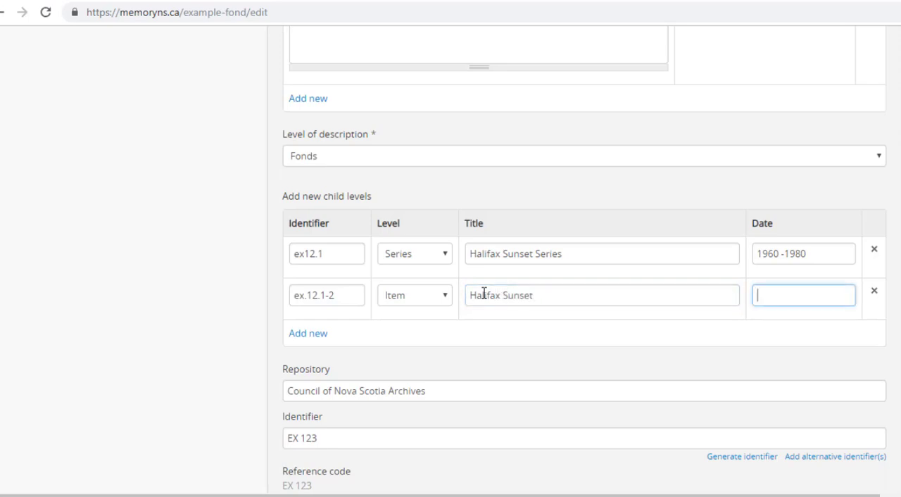
text(1960)
click(308, 336)
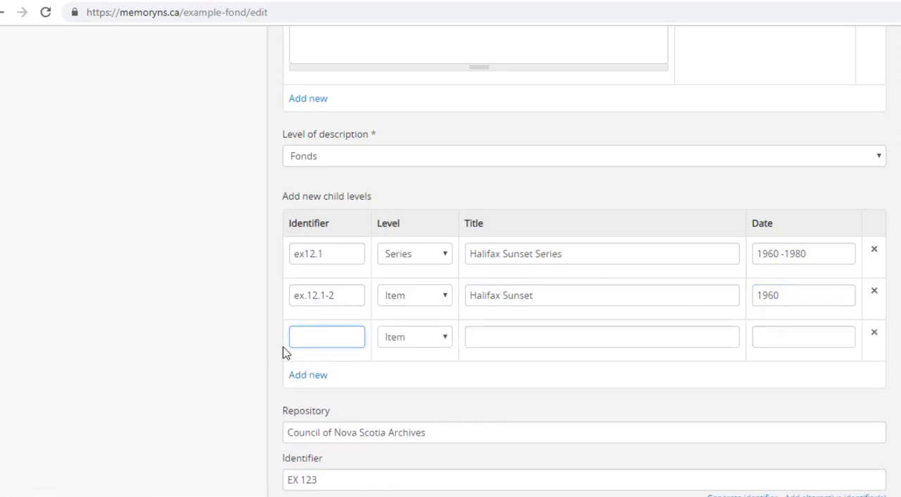
click(874, 335)
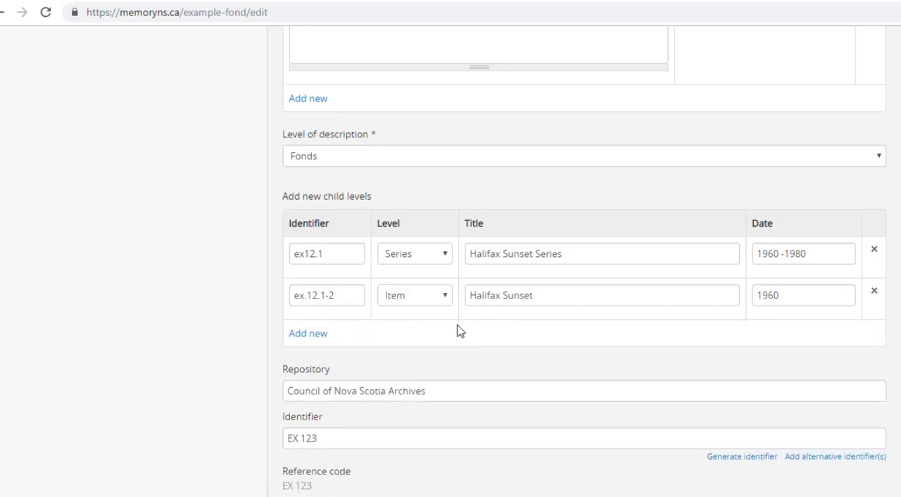
Step: Check the fonds' identifier and reference code, and collapse the title and statement of responsibility area
scroll(458, 331, down, 2)
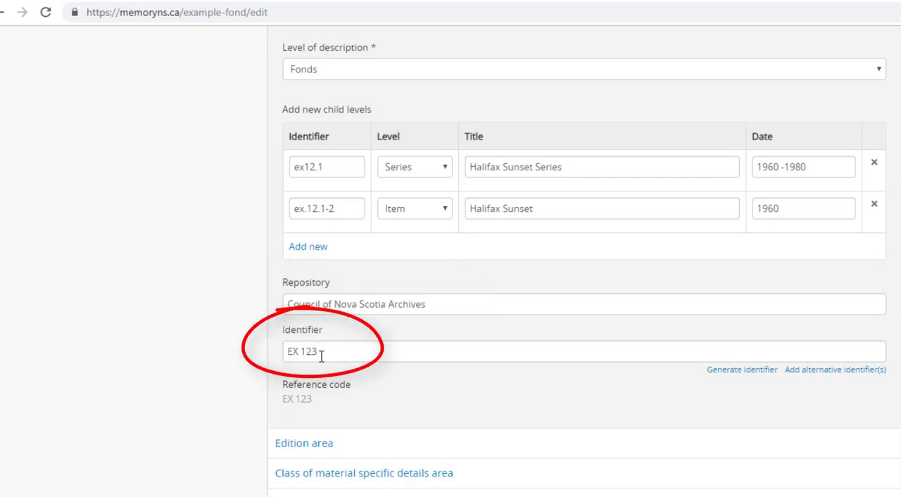
scroll(324, 355, down, 1)
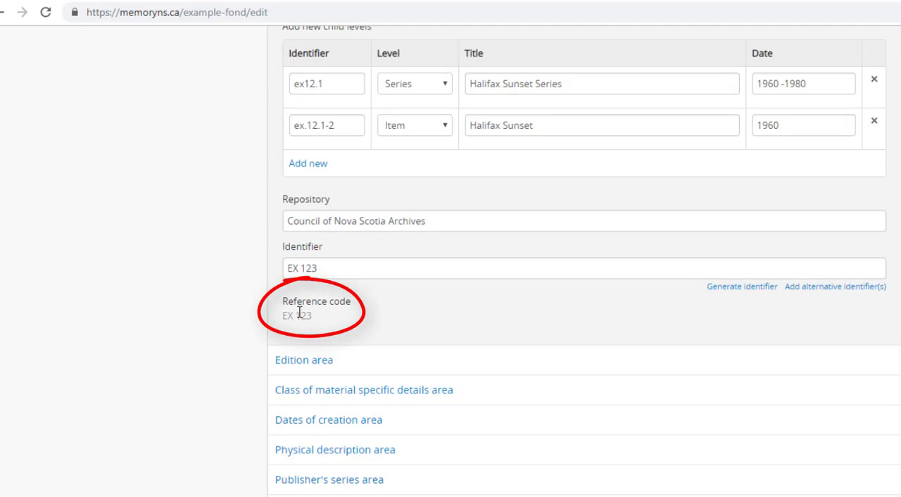
scroll(415, 316, up, 5)
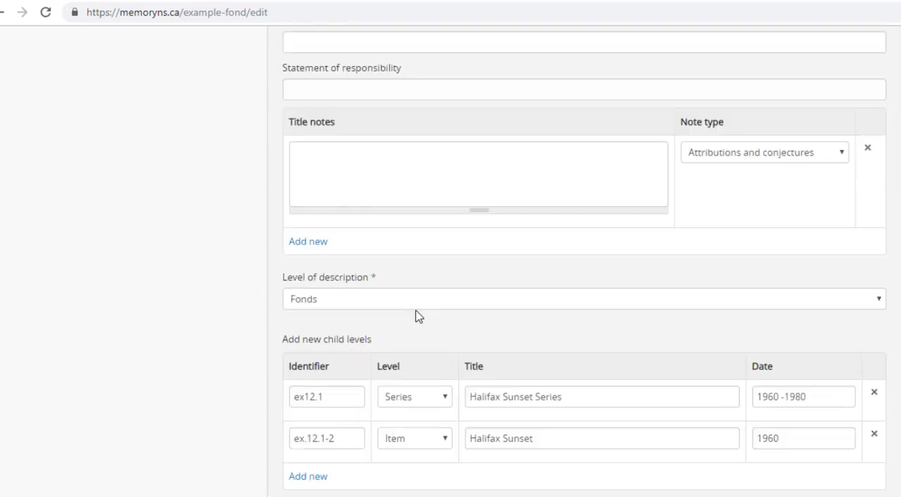
scroll(415, 316, up, 4)
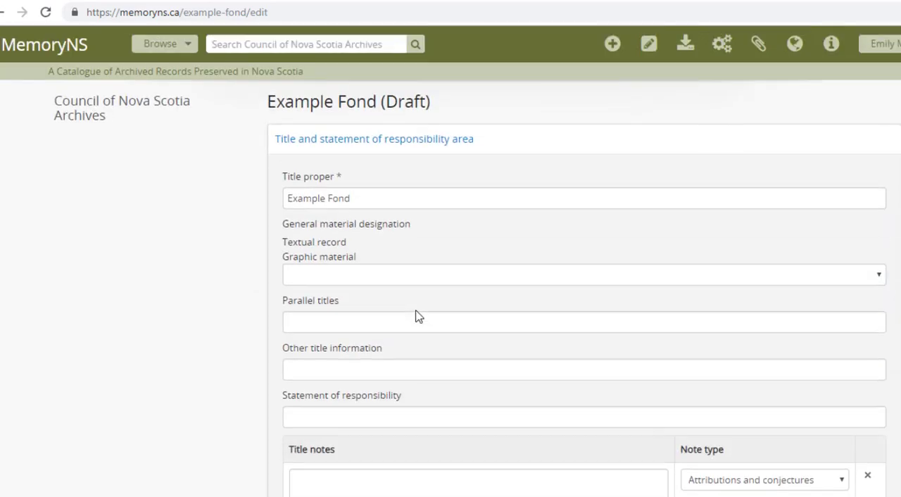
click(509, 151)
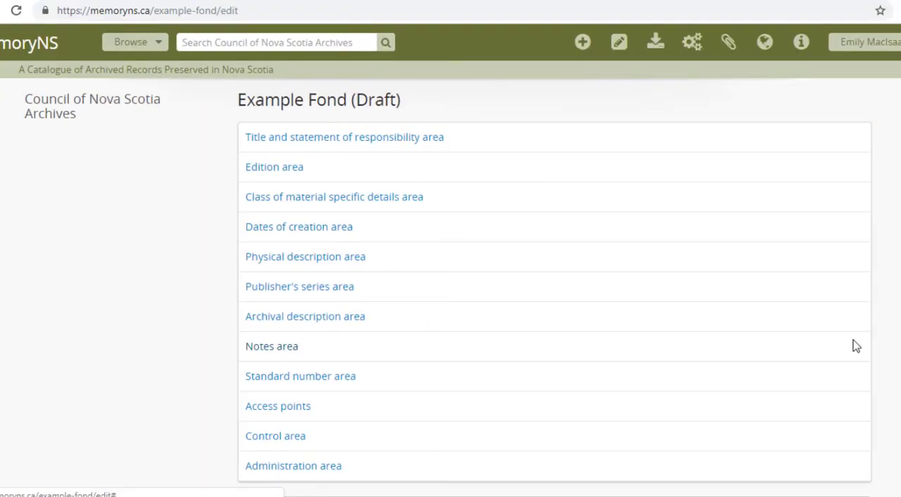
Step: Edit the CNSA Example creation event in the dates of creation area, setting its date to 1960 -1980, start to 1960 and end to 1980
click(385, 237)
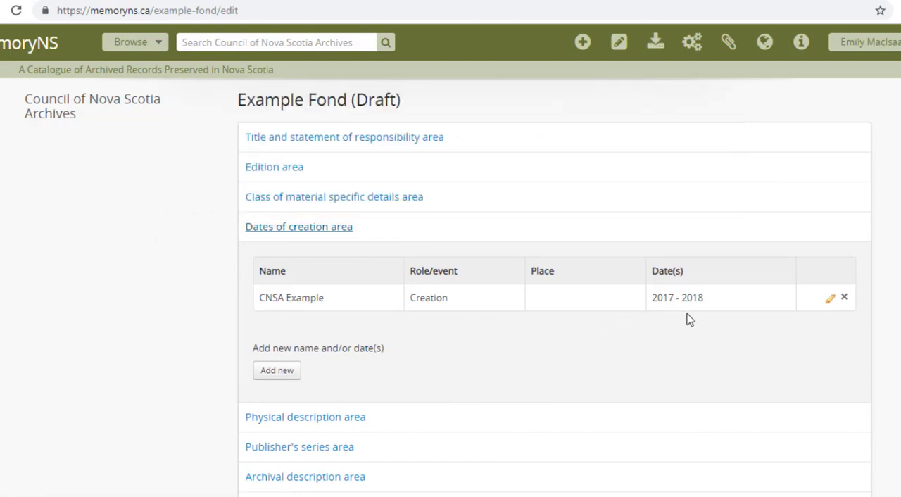
click(831, 300)
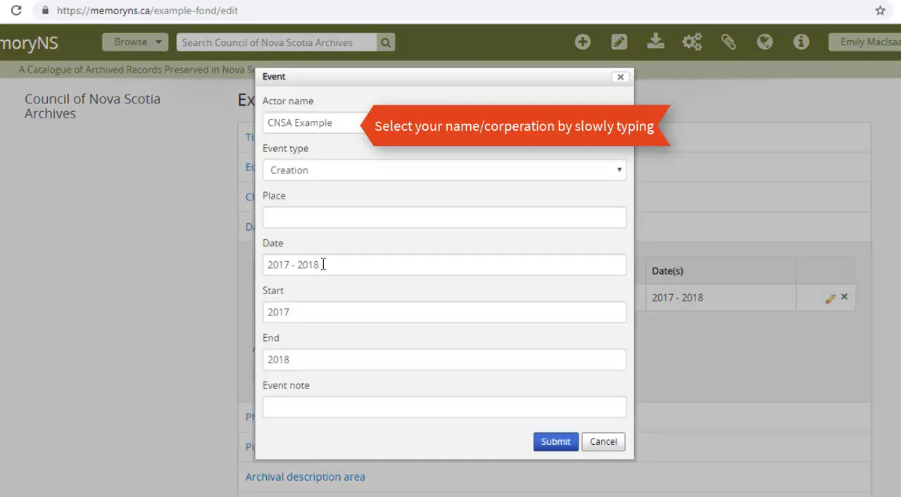
drag(322, 264, 253, 281)
key(BackSpace)
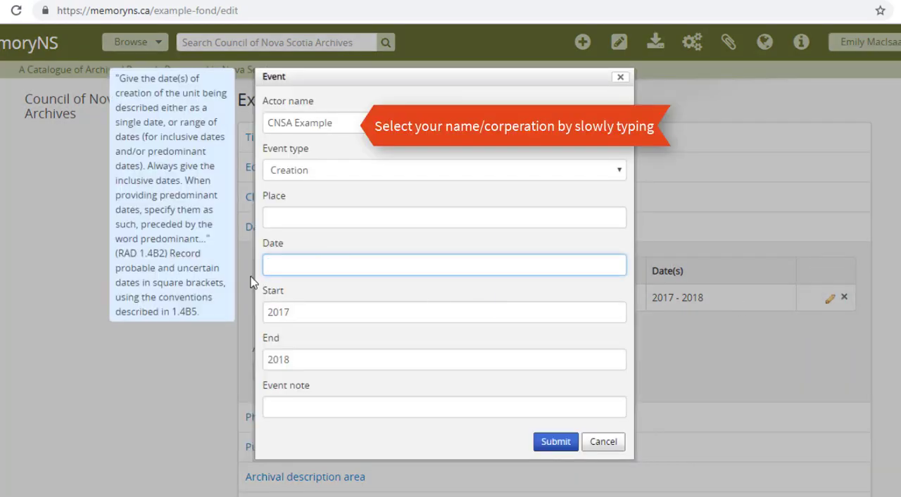
text(1960 -)
text(1980)
click(354, 339)
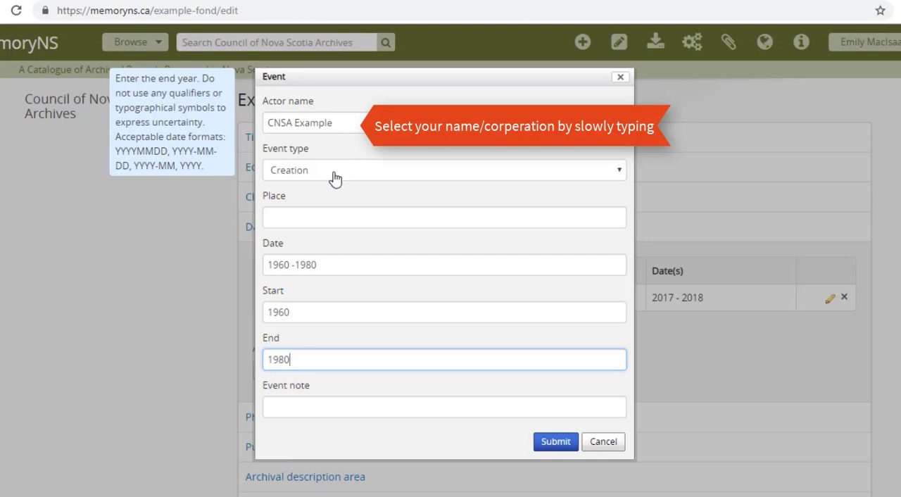
Step: Choose Creation as the event type, submit the event, and collapse the dates of creation area
click(308, 171)
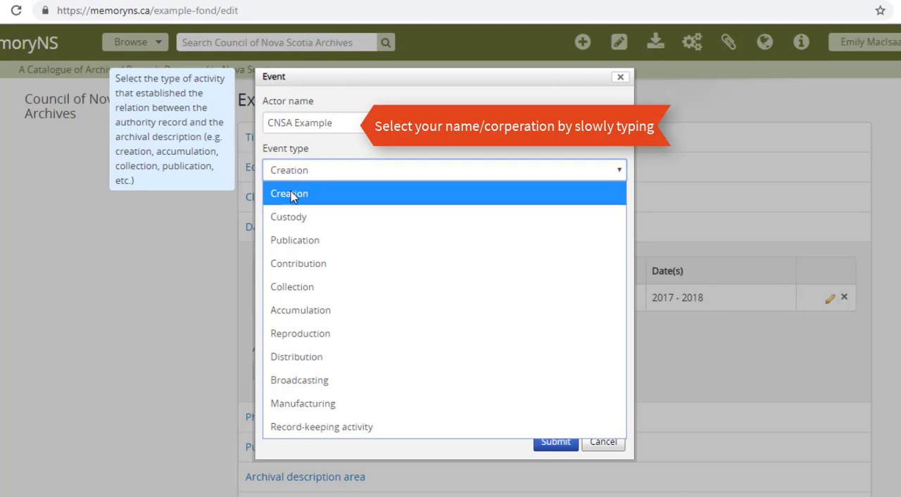
click(292, 197)
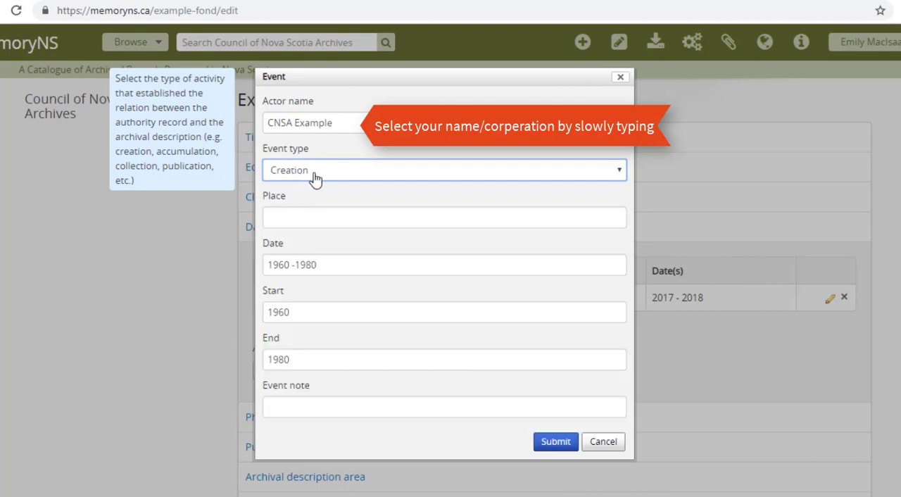
click(554, 443)
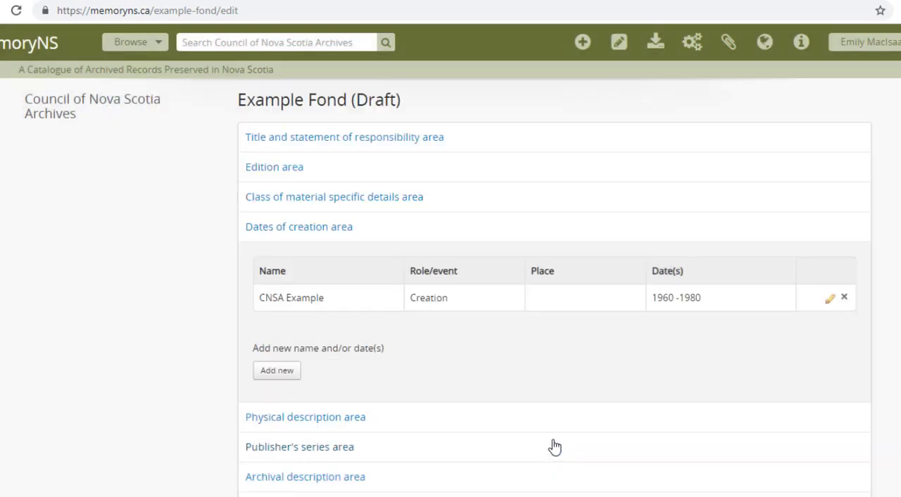
click(330, 227)
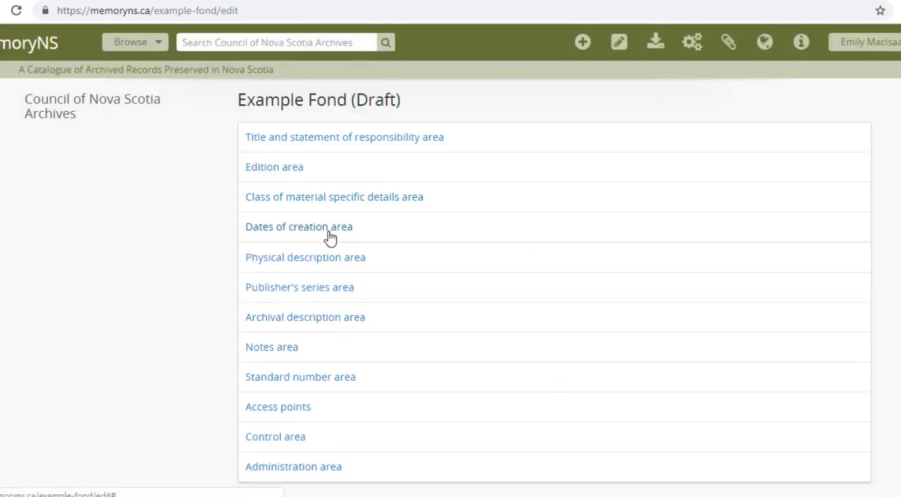
Step: Add the lines 10 b&w images and 5 col. images below the textual records in the physical description, and collapse that area
click(328, 264)
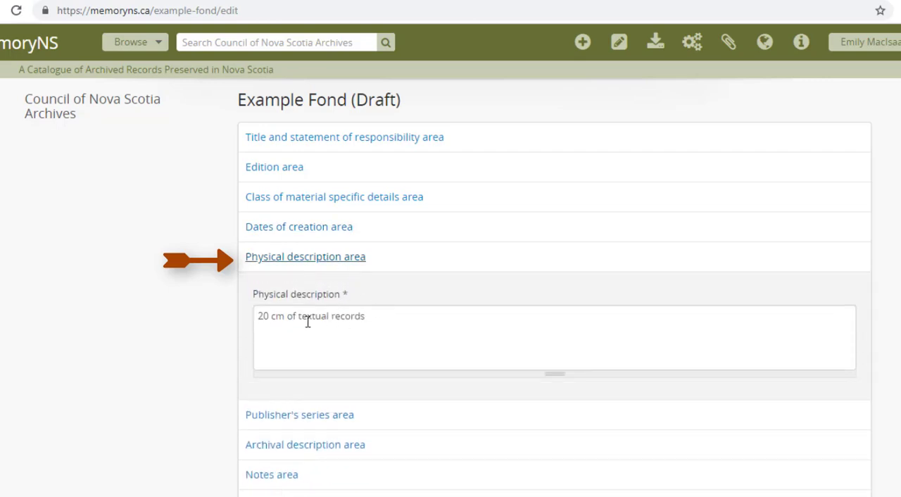
click(271, 317)
text(c)
click(371, 322)
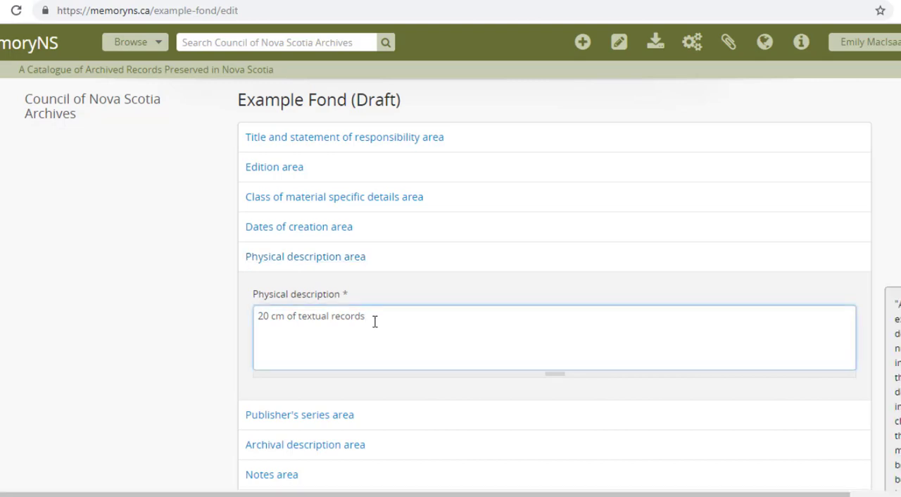
text(10 b&w images)
key(Return)
text(5 col. images)
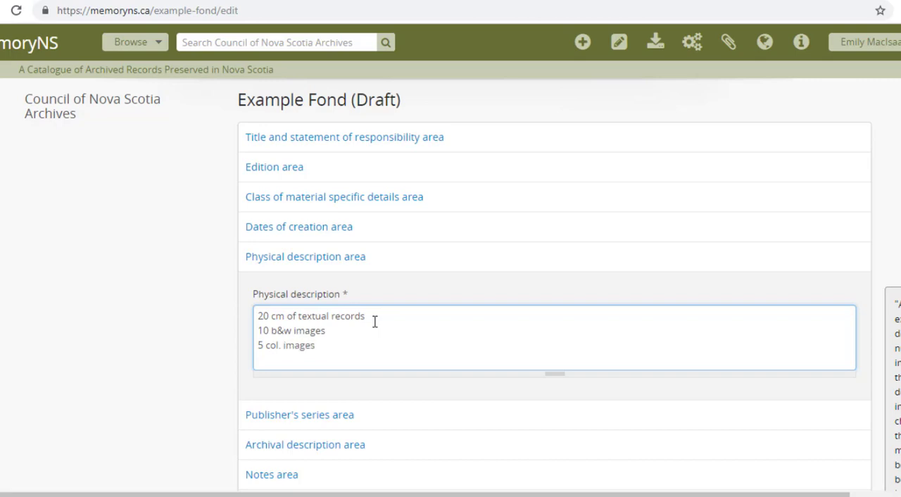
click(395, 270)
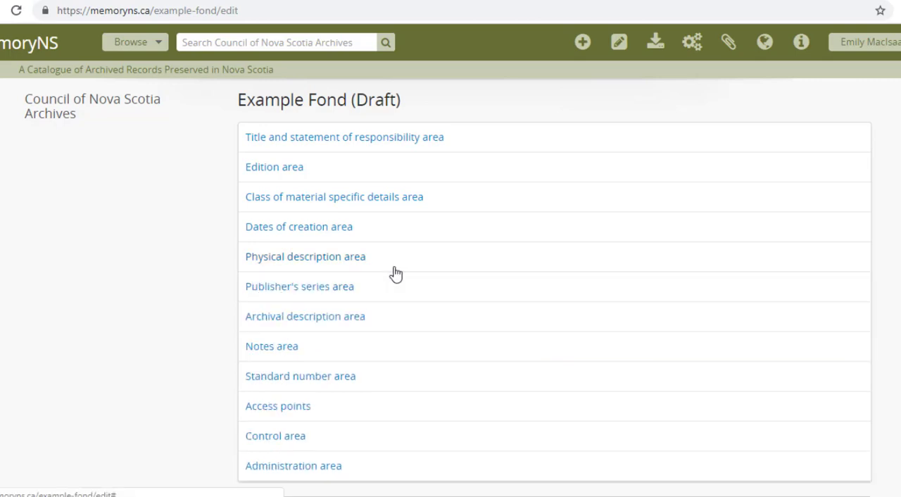
Step: Revise the scope and content to read "This fond consists of correspondence, personal writings, and images", and collapse the archival description area
click(378, 321)
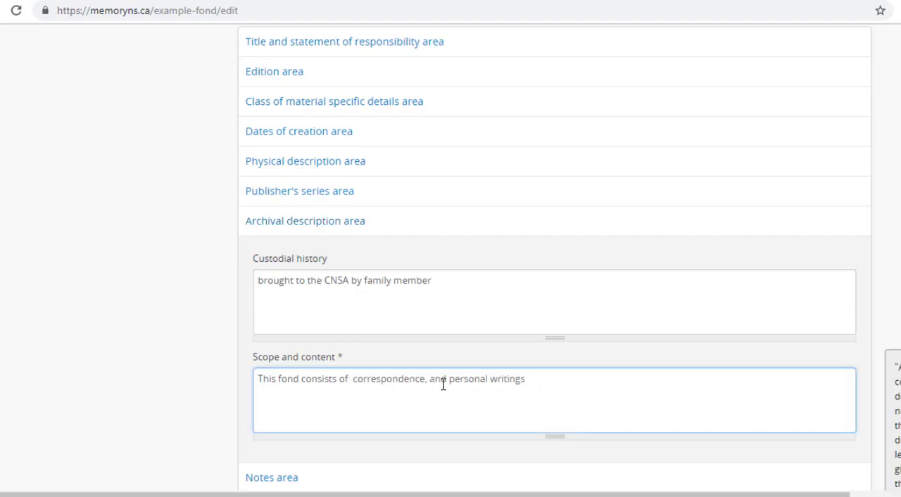
key(BackSpace)
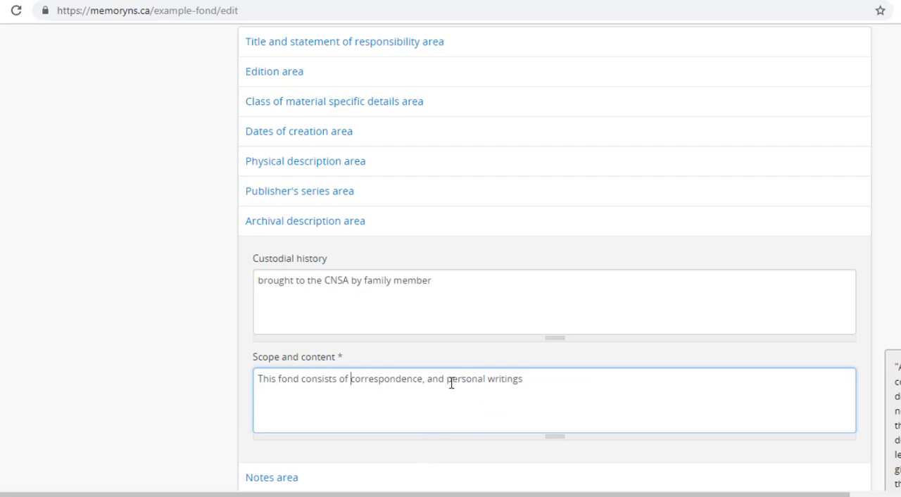
double_click(435, 380)
key(BackSpace)
text(, and images)
scroll(613, 173, down, 3)
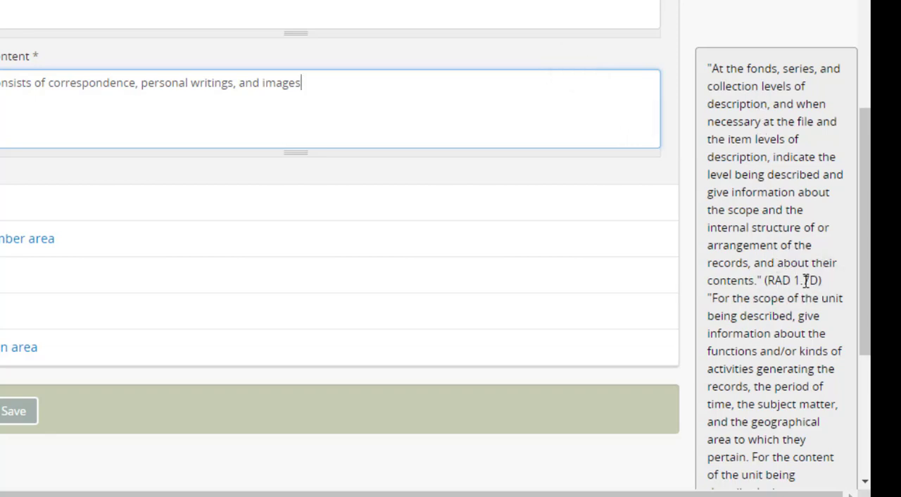
scroll(133, 49, up, 2)
click(133, 48)
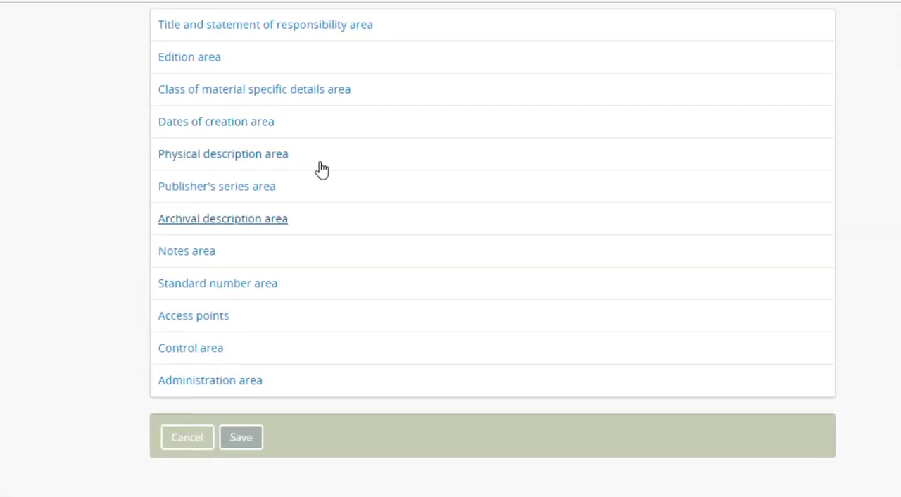
Step: Examine the notes area fields, including physical condition, immediate source of acquisition, restrictions on access, finding aids and general notes, and collapse the area
click(204, 252)
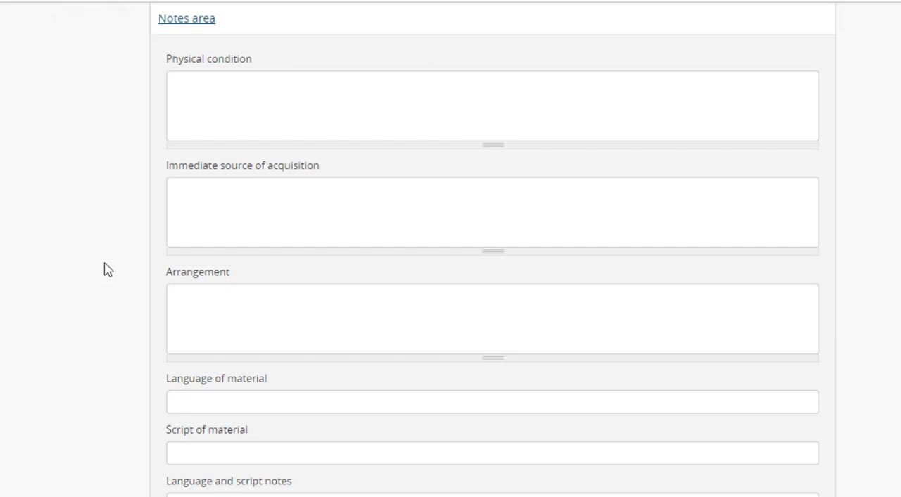
click(266, 117)
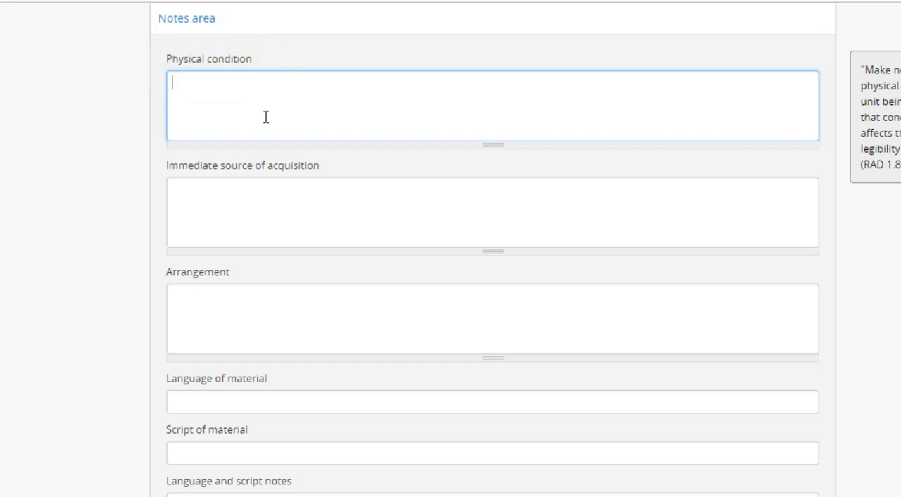
click(255, 203)
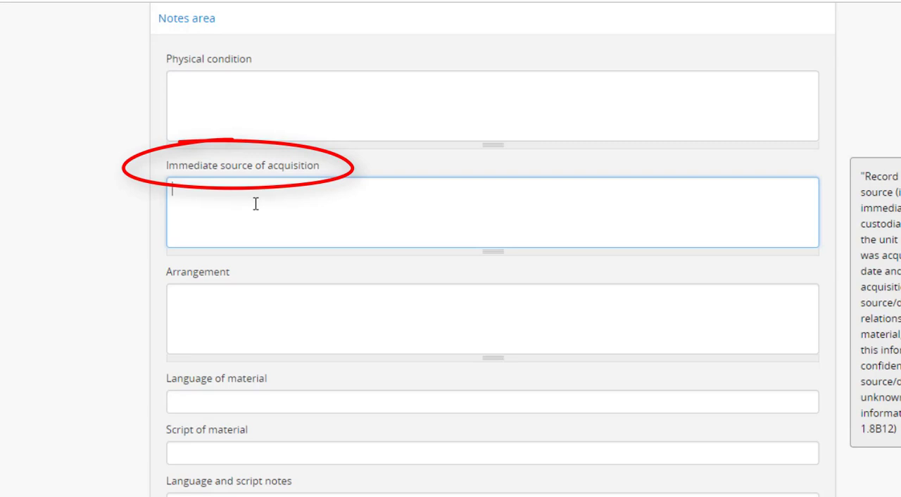
scroll(255, 204, down, 3)
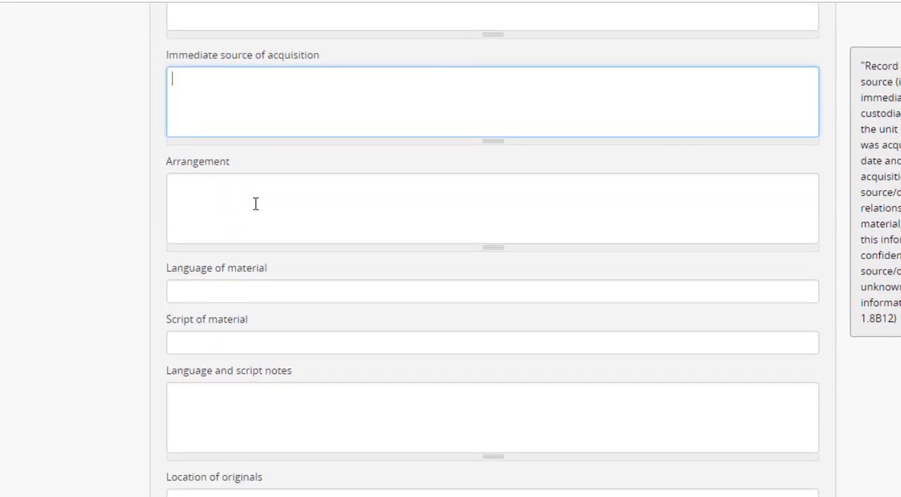
scroll(299, 348, down, 6)
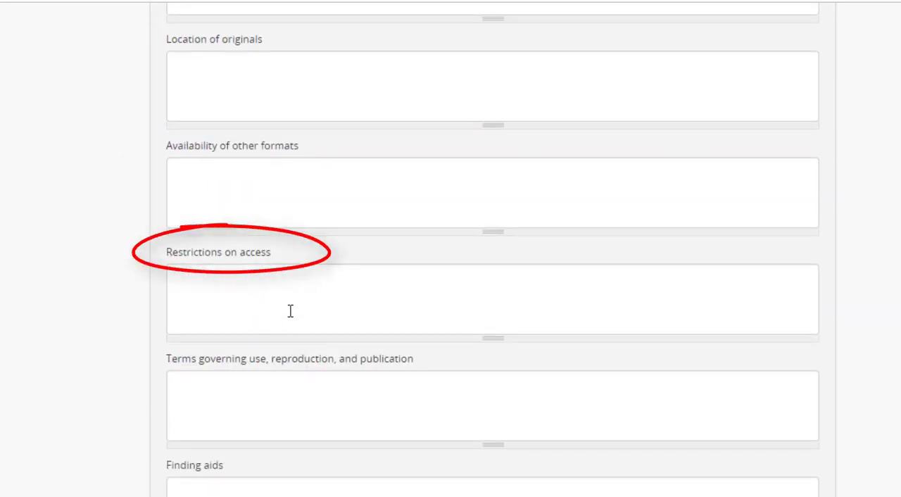
click(247, 300)
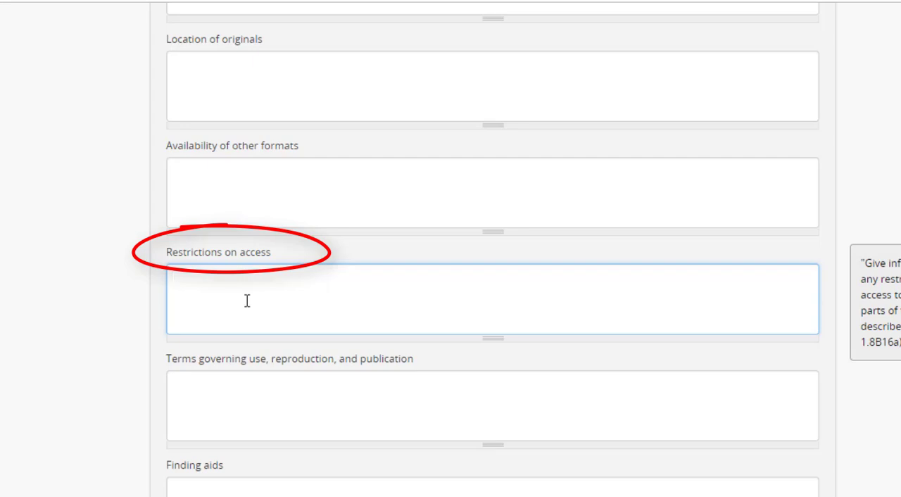
scroll(247, 301, down, 2)
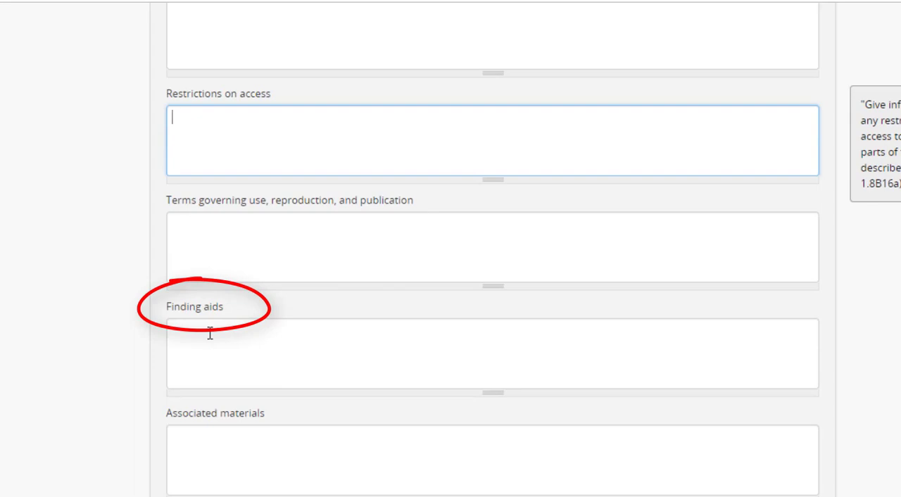
scroll(209, 333, down, 4)
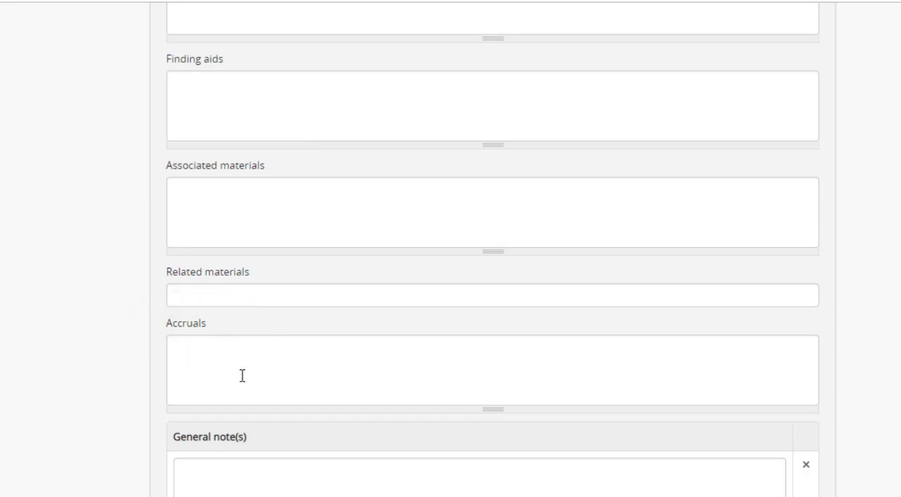
scroll(241, 374, down, 3)
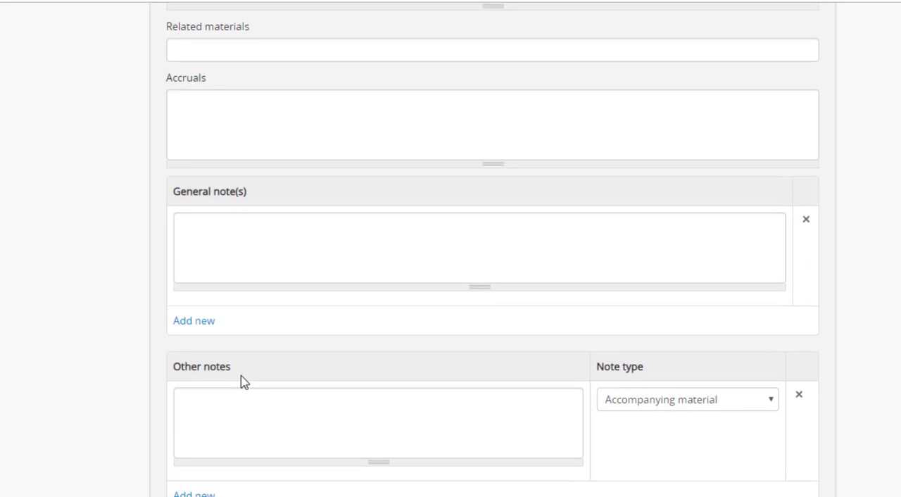
scroll(240, 377, up, 10)
scroll(241, 376, up, 5)
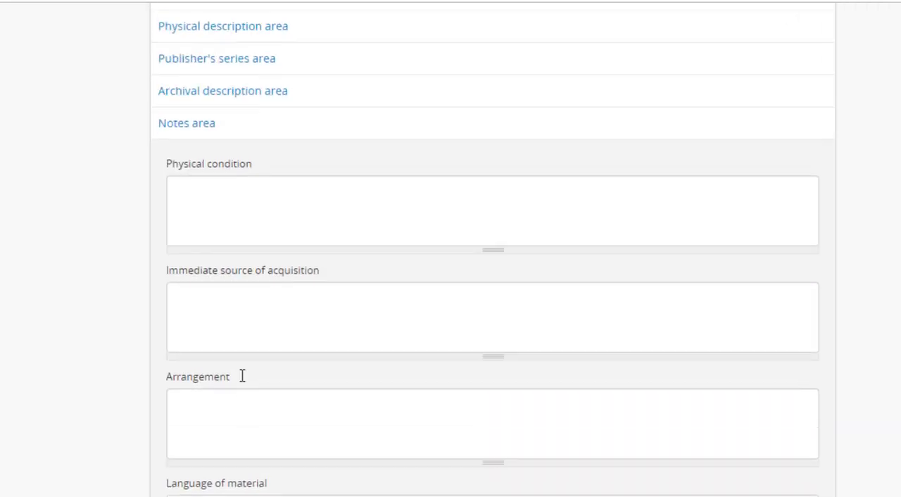
click(239, 237)
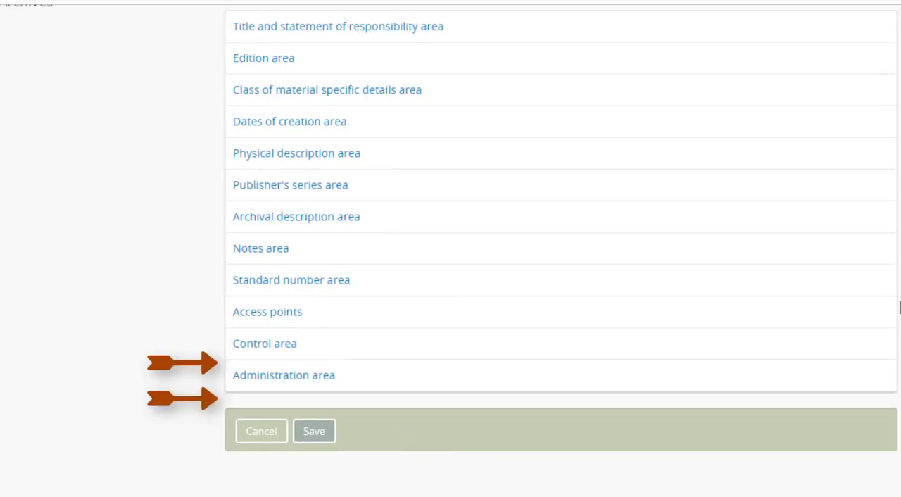
Step: Remove Nova Scotia and CNSA from the subject access points, and collapse the access points area
click(336, 323)
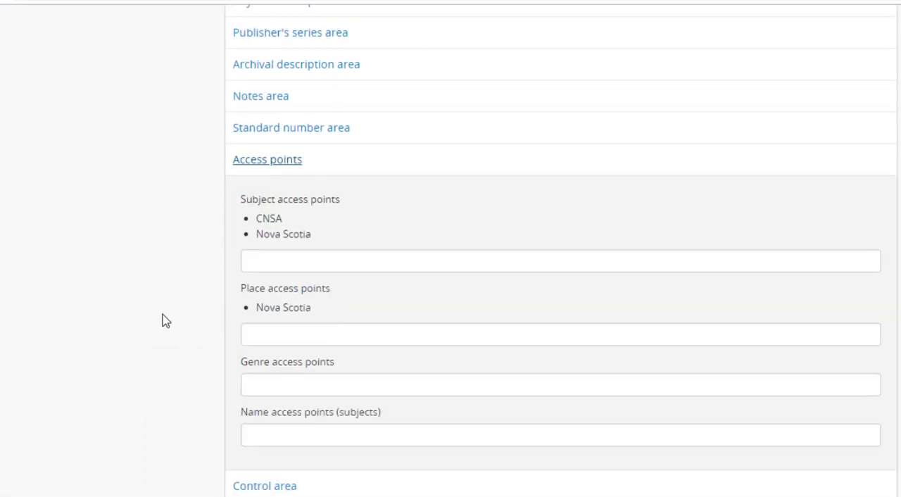
mouse_move(272, 233)
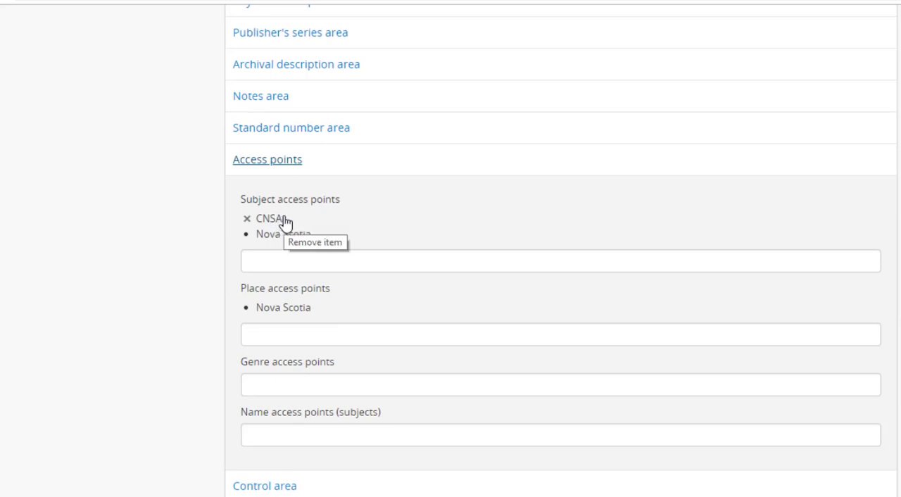
click(248, 236)
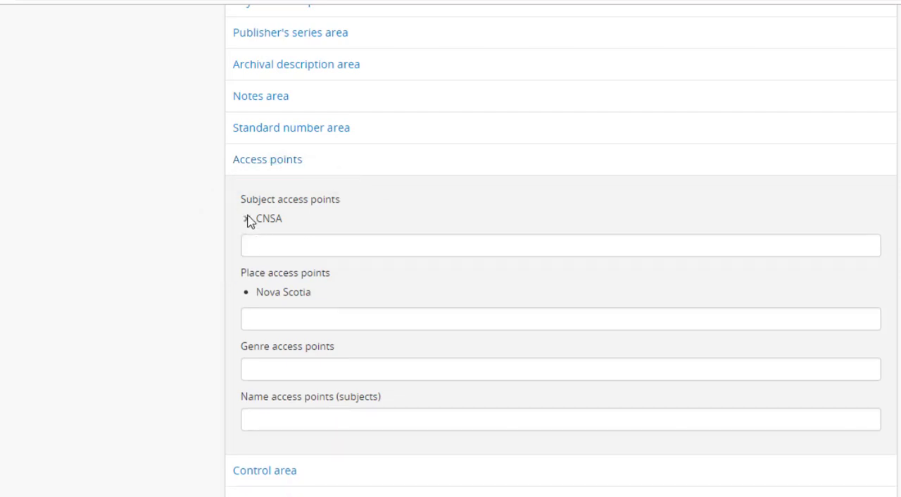
click(249, 221)
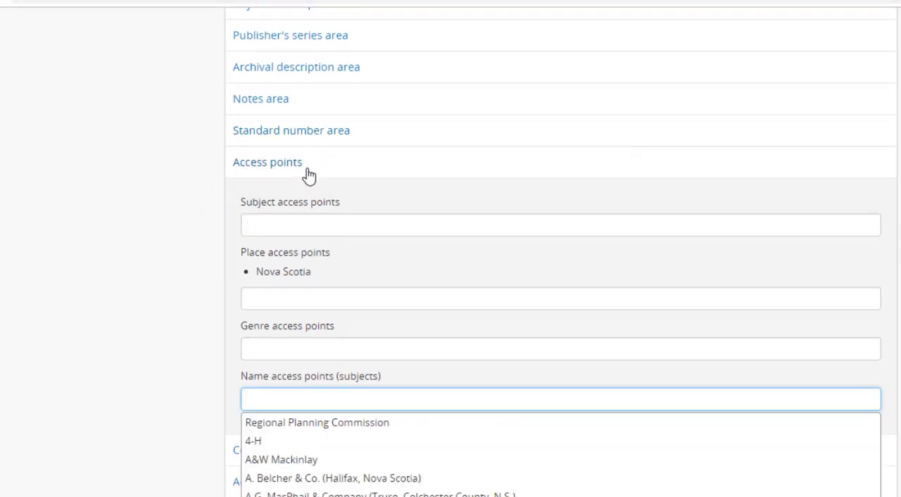
click(304, 167)
Step: Review the control area fields and check the description's Status setting
click(278, 349)
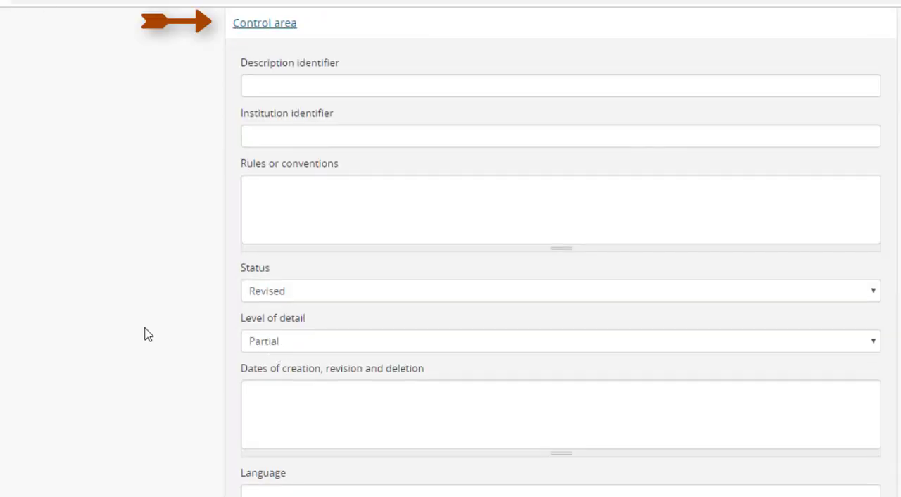
scroll(148, 334, down, 1)
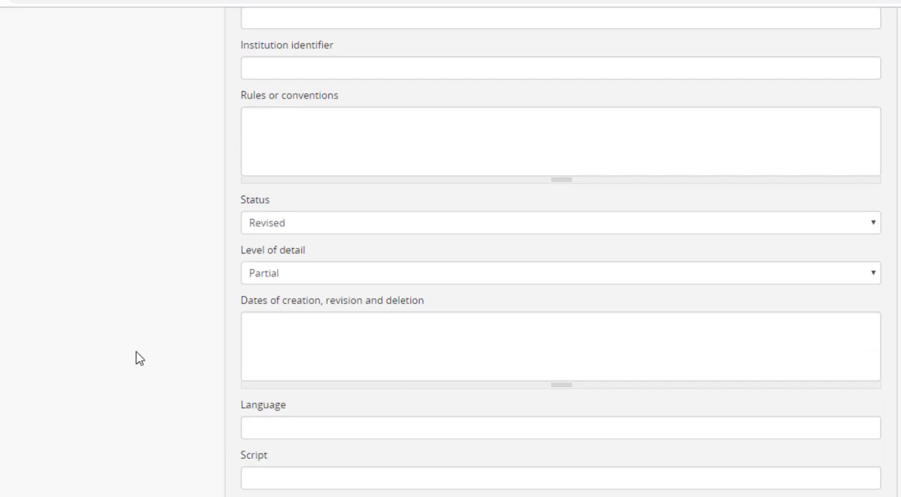
click(289, 230)
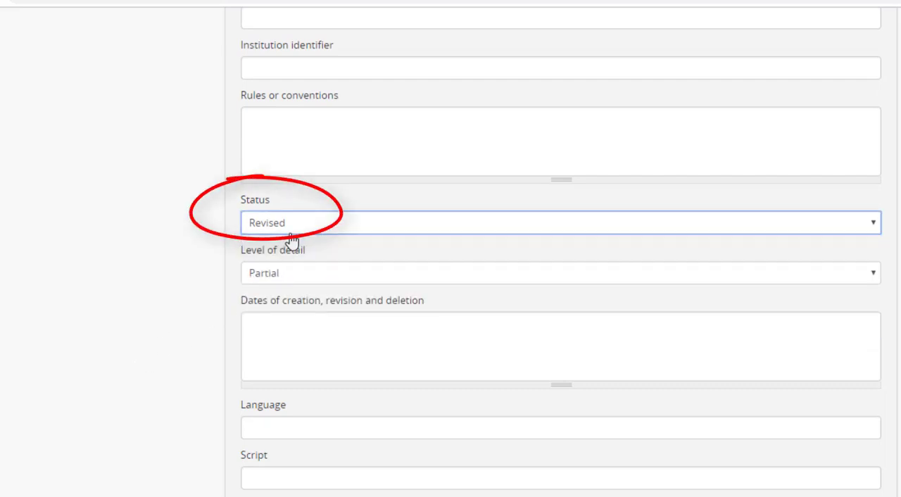
click(290, 235)
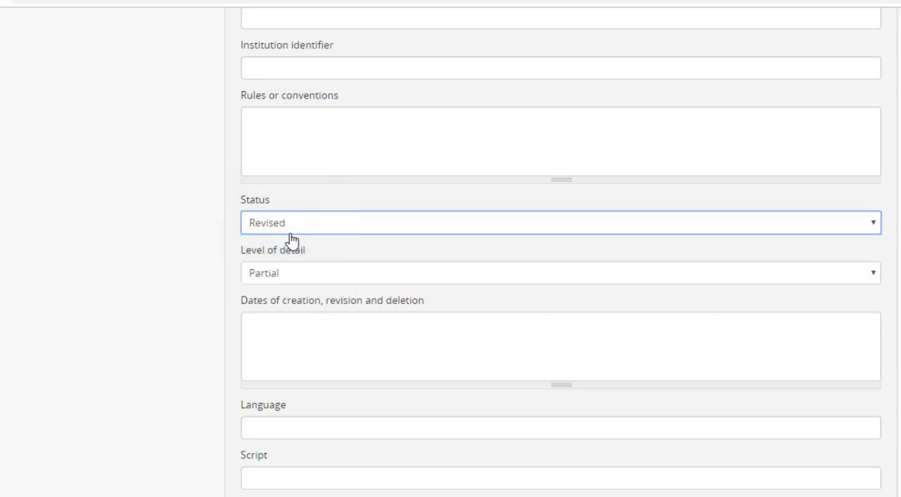
Step: Check the Level of detail options and review the remaining control area fields through Sources, and collapse the area
click(280, 278)
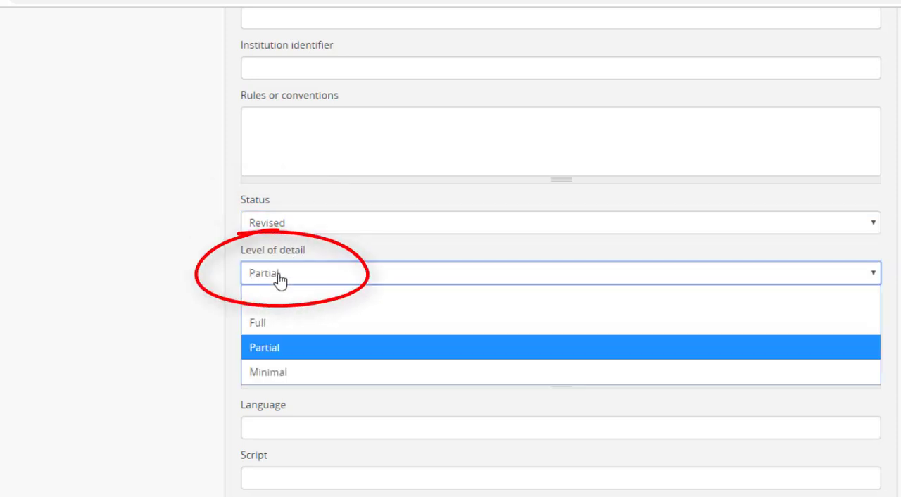
click(280, 278)
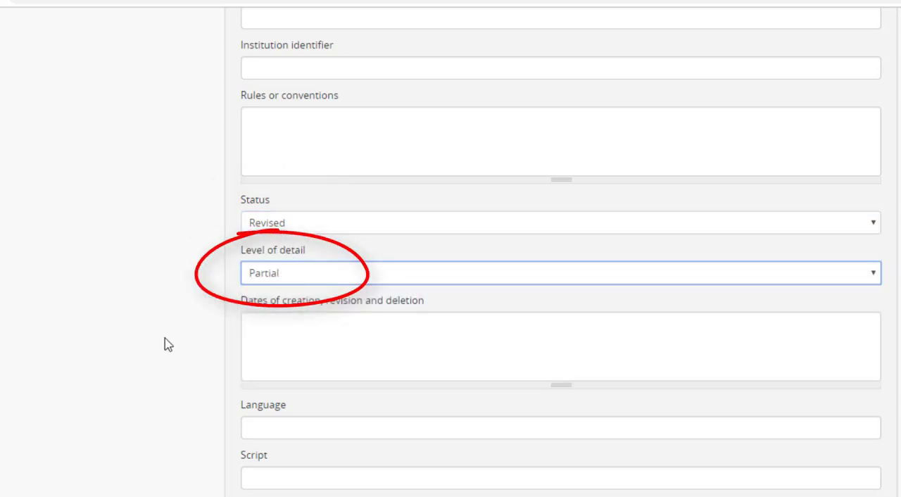
scroll(168, 344, down, 2)
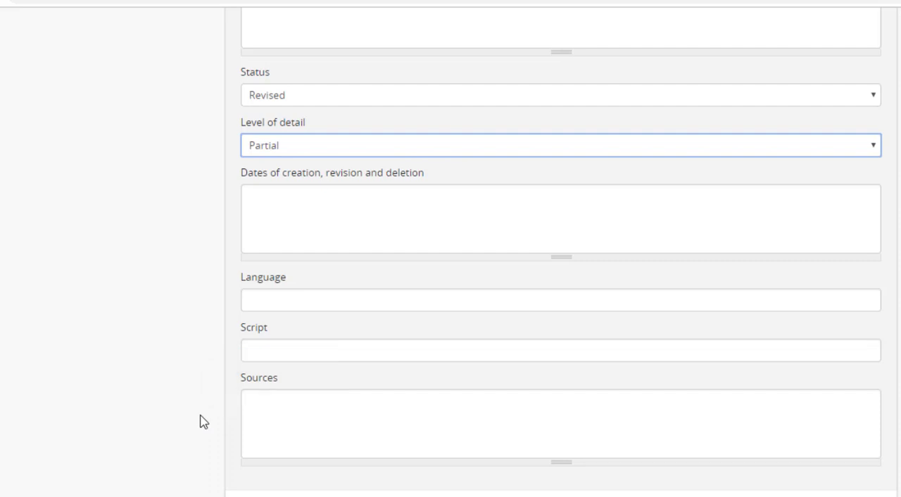
scroll(199, 418, up, 1)
scroll(199, 418, down, 2)
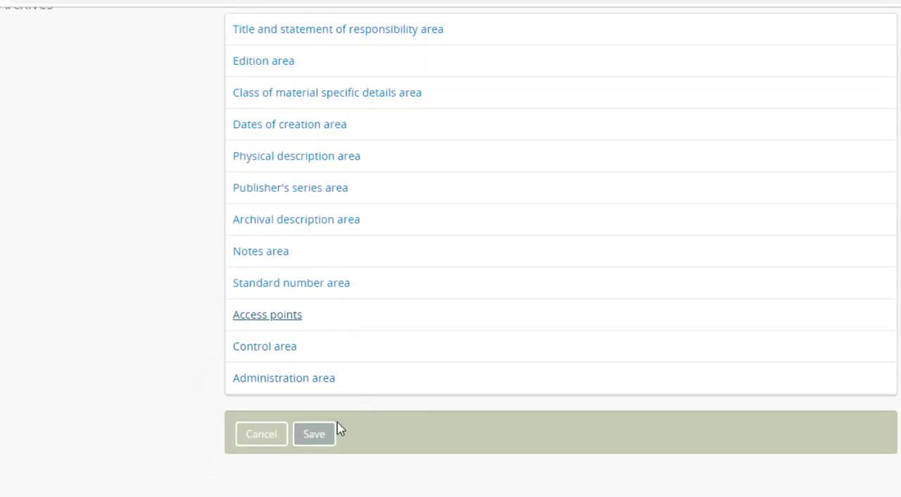
Step: Save the Example Fond description and review the saved record from the title area through the digital object metadata
click(322, 432)
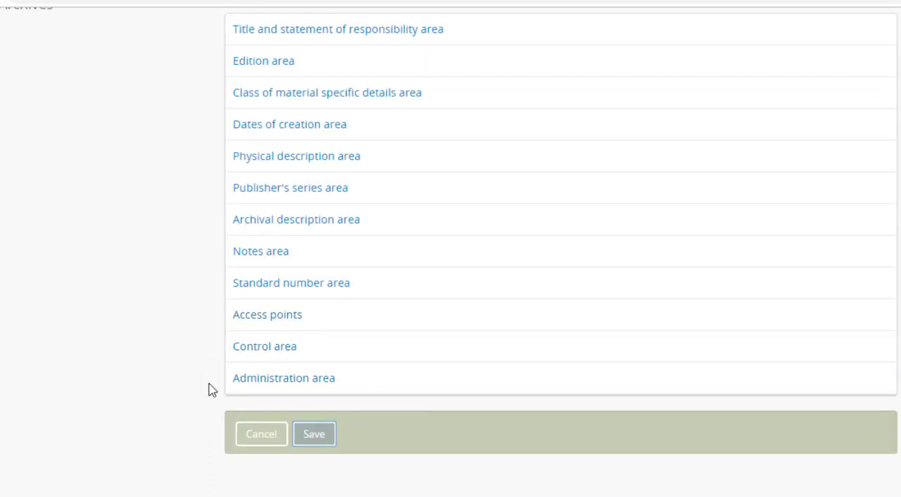
scroll(211, 355, up, 1)
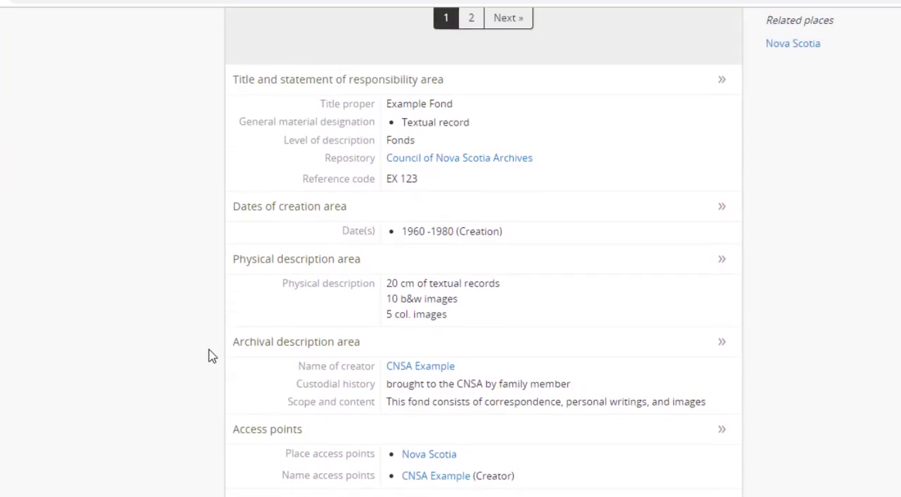
scroll(211, 355, down, 1)
scroll(211, 355, down, 3)
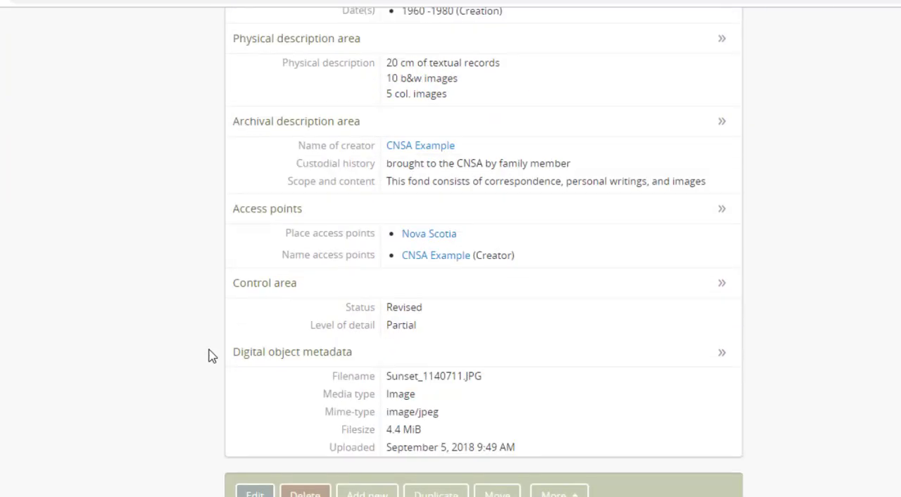